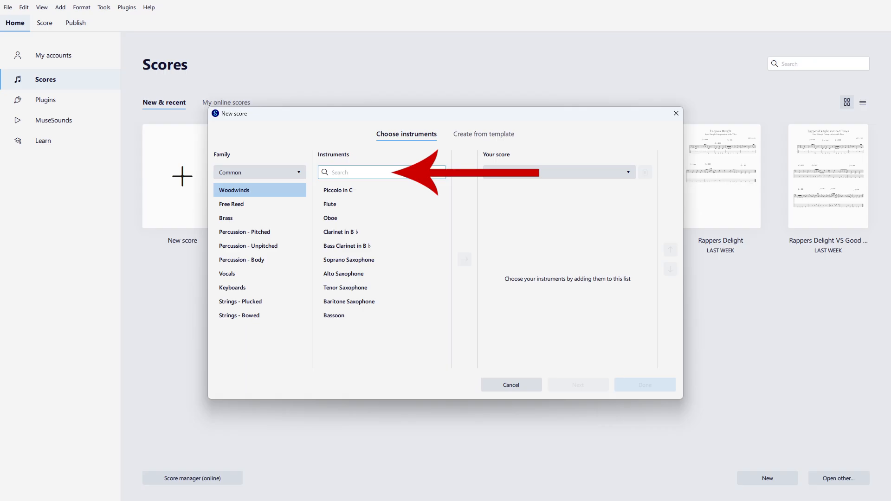
text(bass gui)
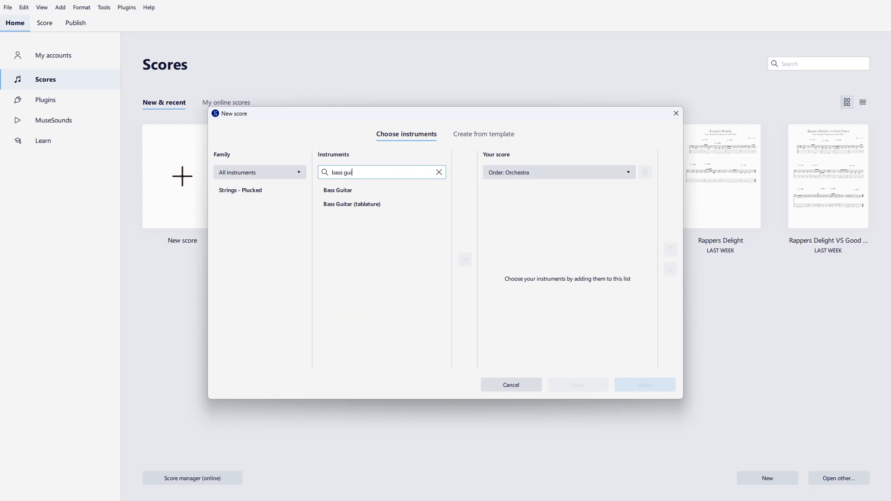
drag(355, 172, 328, 172)
key(BackSpace)
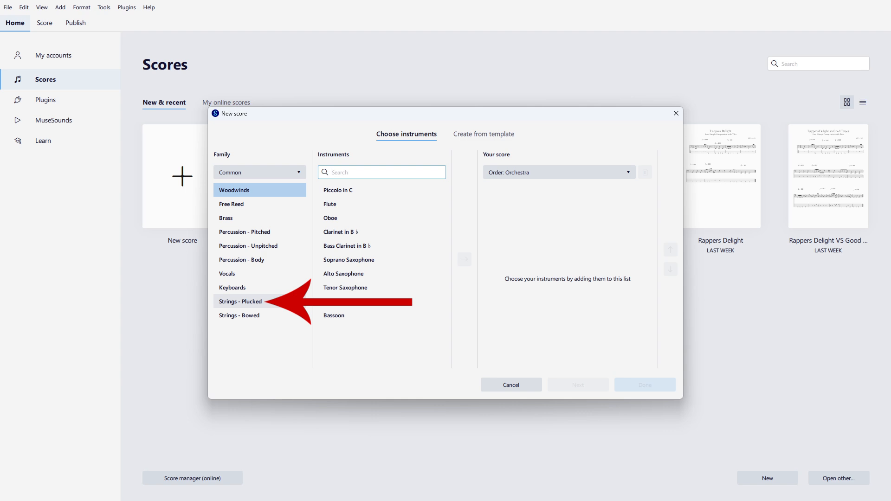
Step: Add the 5-str. Electric Bass (tablature) from the Strings - Plucked family and create the new score
click(259, 302)
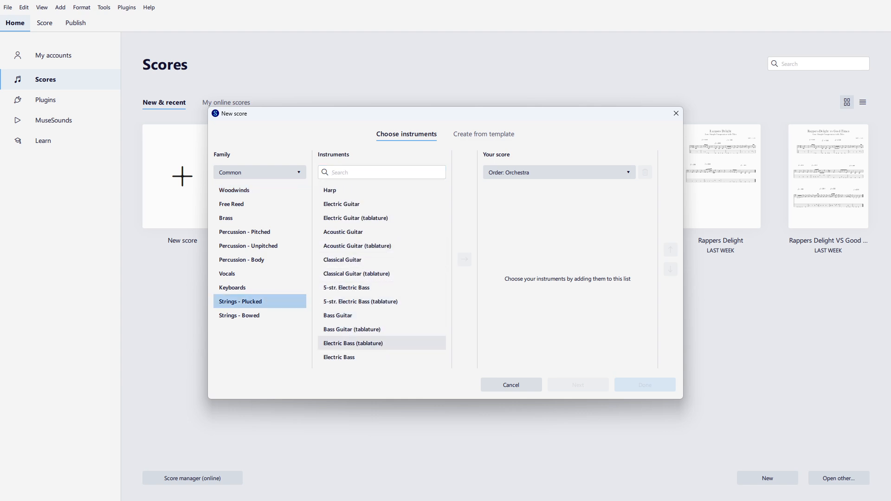
click(382, 301)
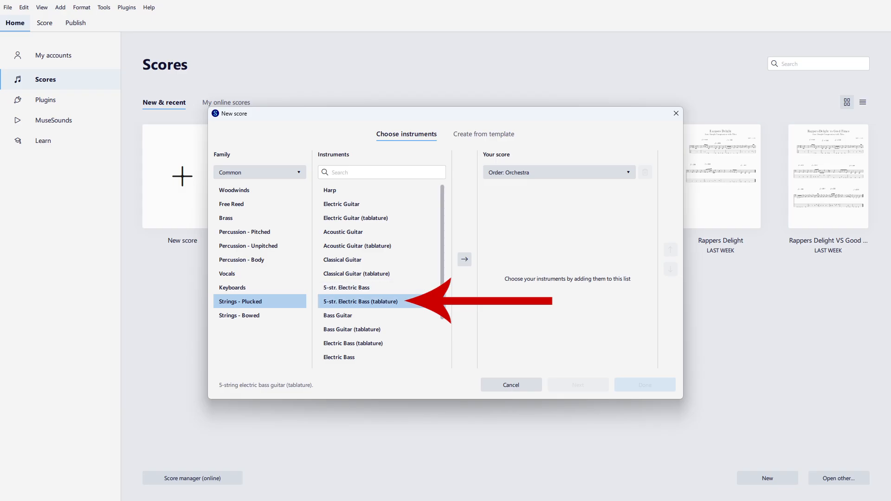
click(465, 259)
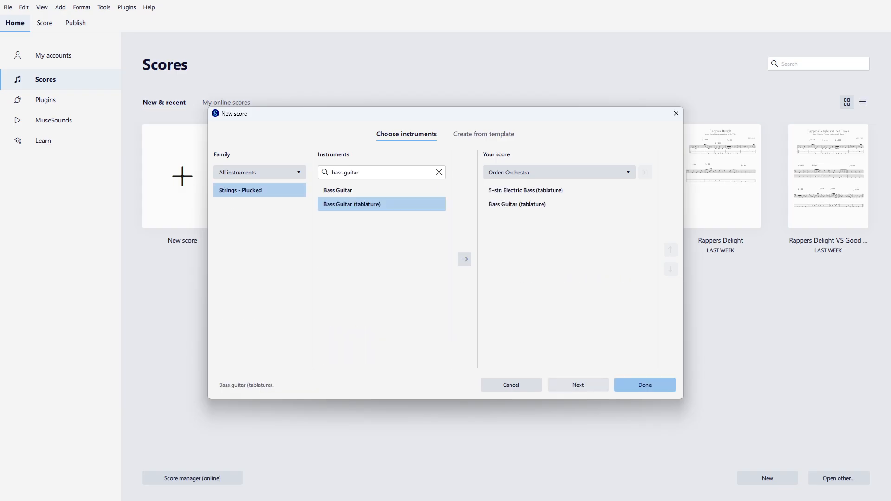
click(578, 385)
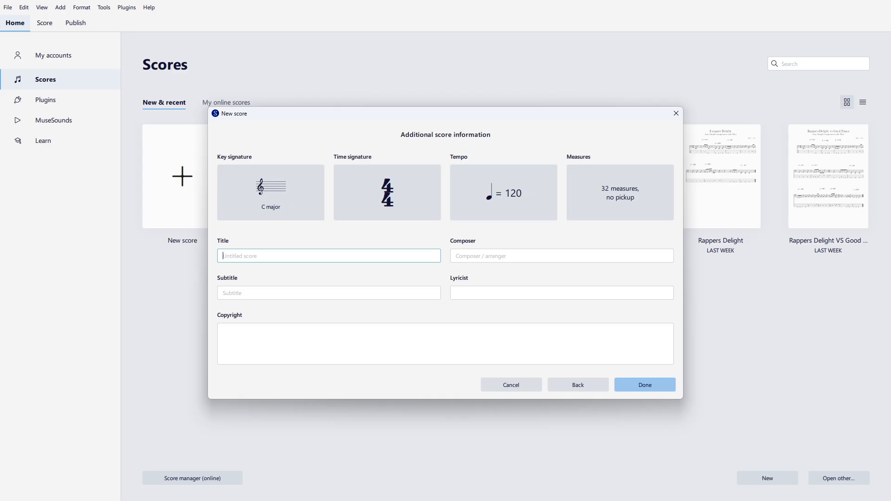
key(Return)
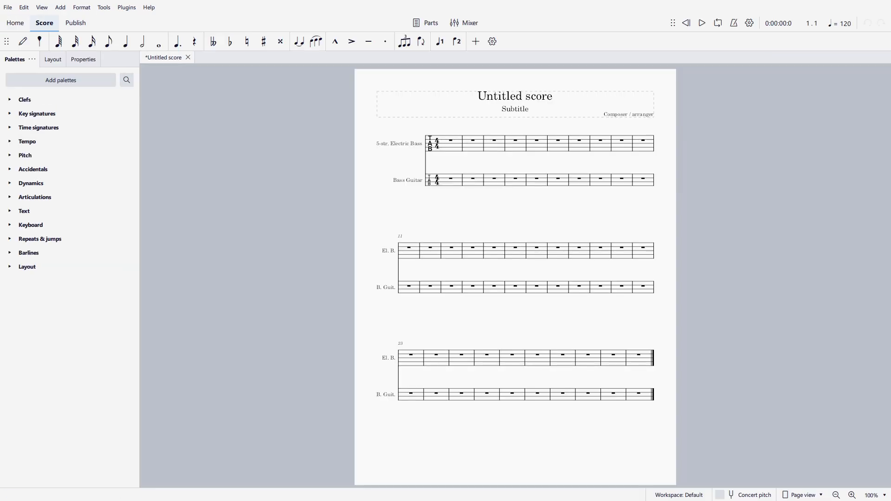
Step: Remove the 5-str. Electric Bass instrument from the score, keeping only the Bass Guitar
click(473, 181)
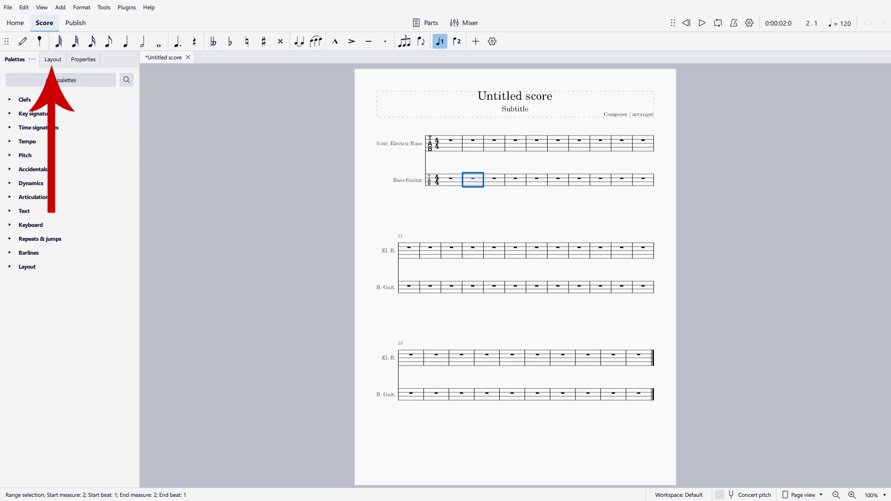
click(55, 60)
click(58, 59)
click(58, 60)
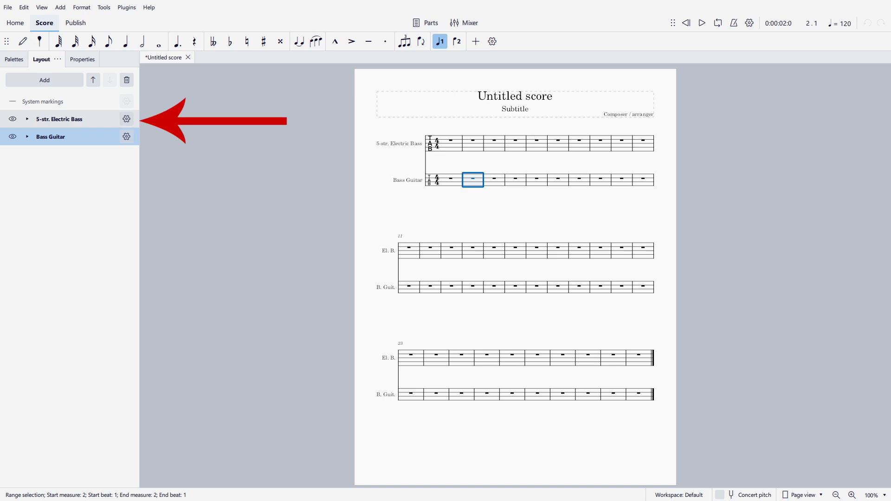
click(60, 119)
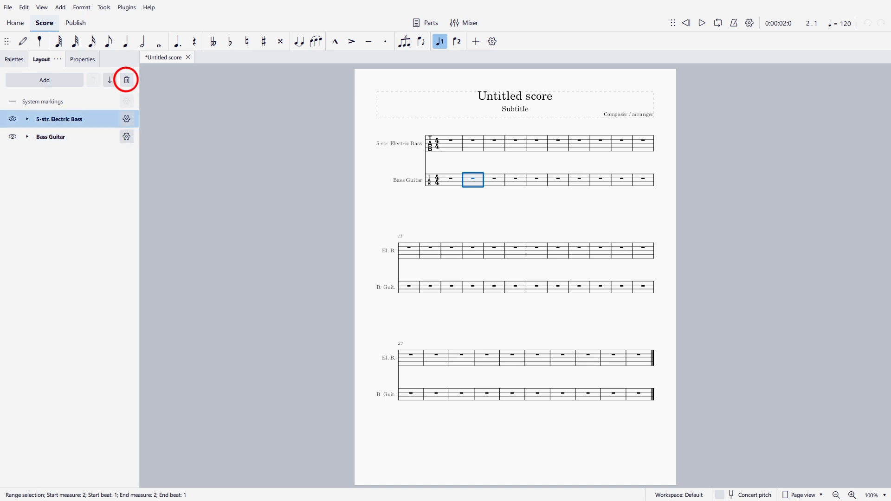
click(127, 80)
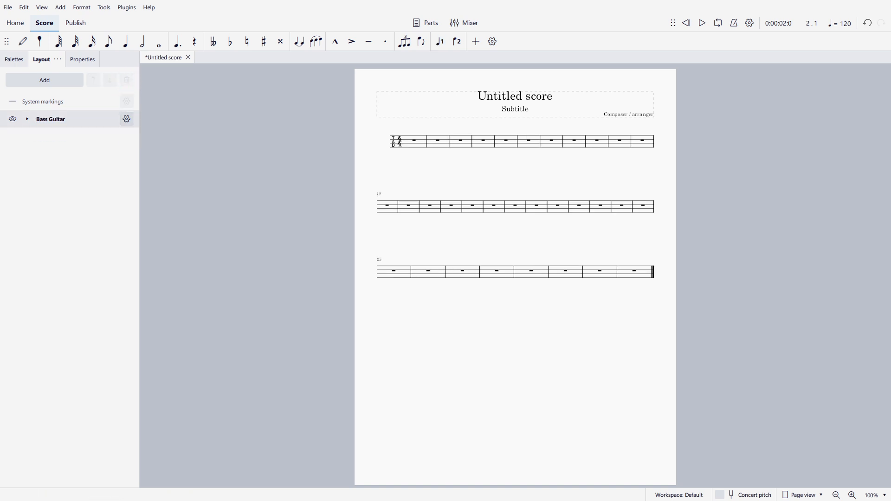
Step: Delete measures 12 through 32 from the score
click(60, 119)
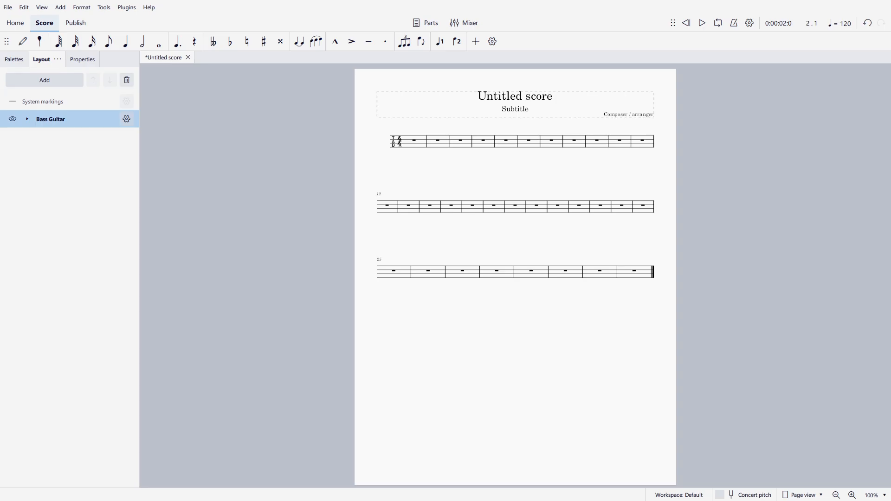
drag(358, 168, 739, 317)
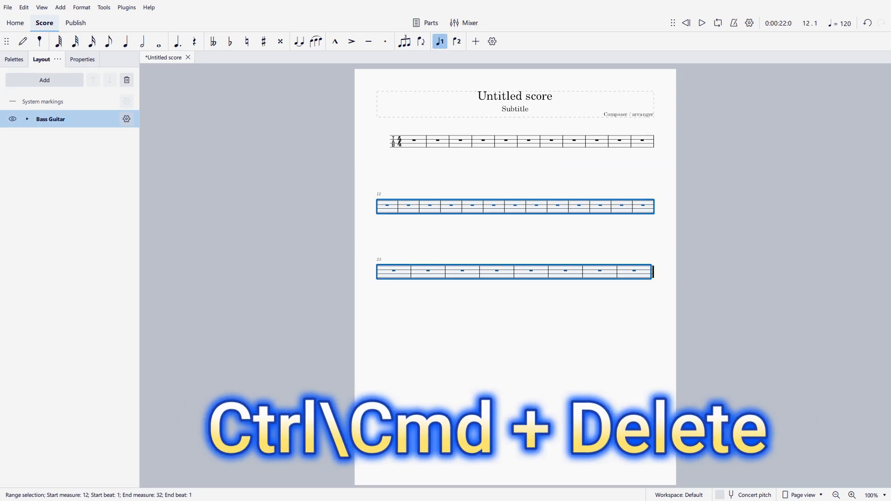
key(ctrl+Delete)
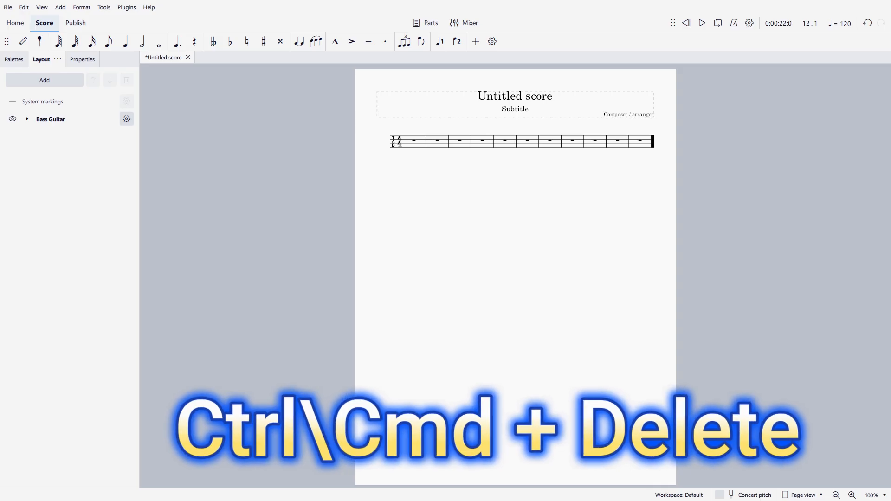
Step: Rename the score title to Text
click(449, 141)
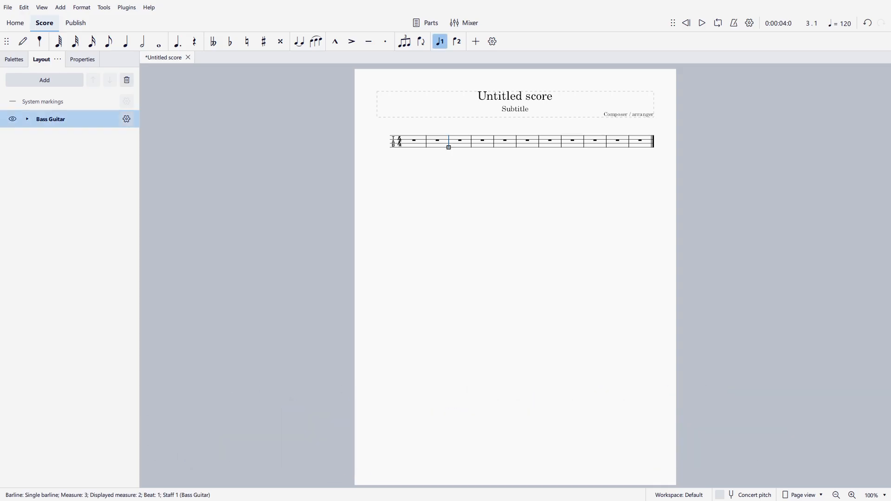
scroll(502, 260, down, 2)
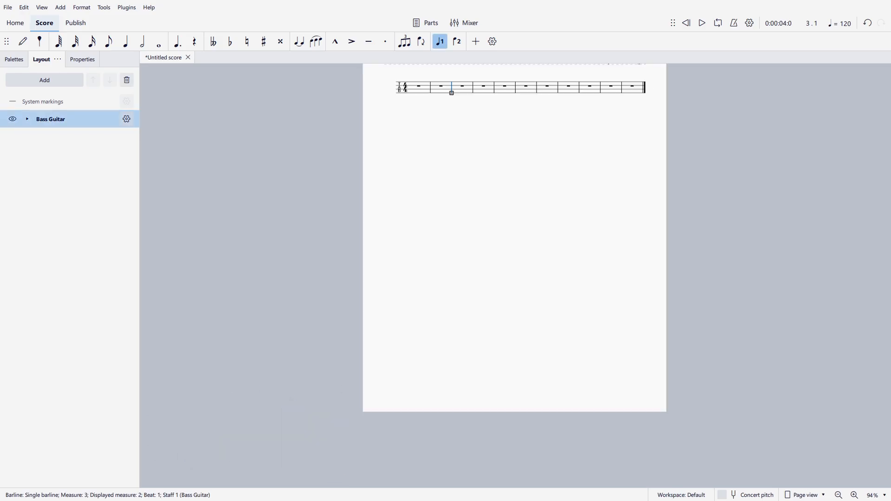
scroll(508, 308, up, 4)
scroll(508, 308, up, 4)
scroll(508, 308, right, 3)
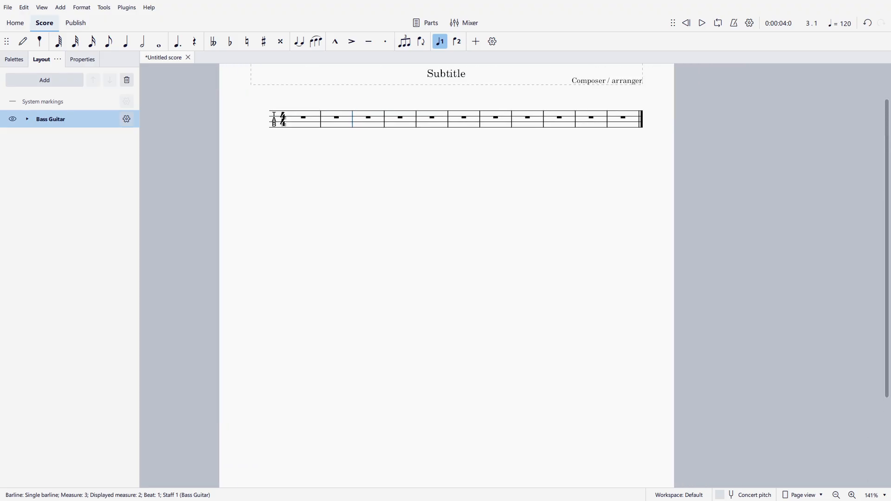
scroll(398, 185, down, 1)
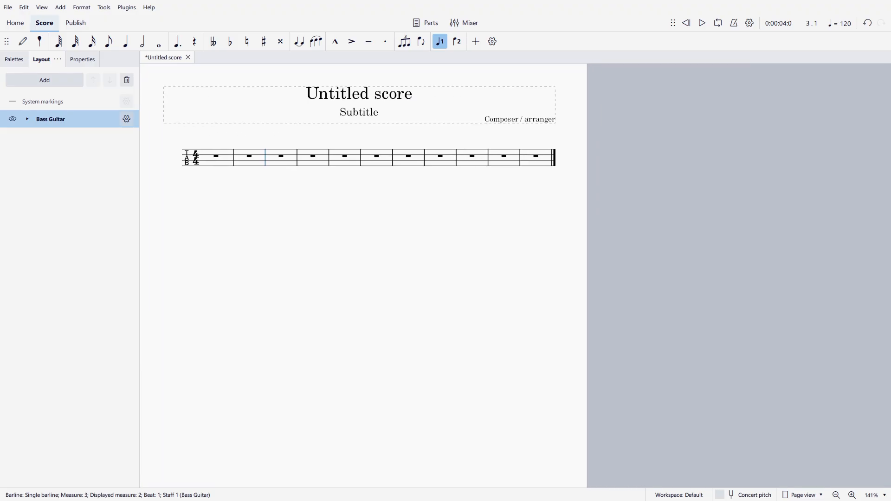
double_click(398, 94)
drag(413, 94, 347, 94)
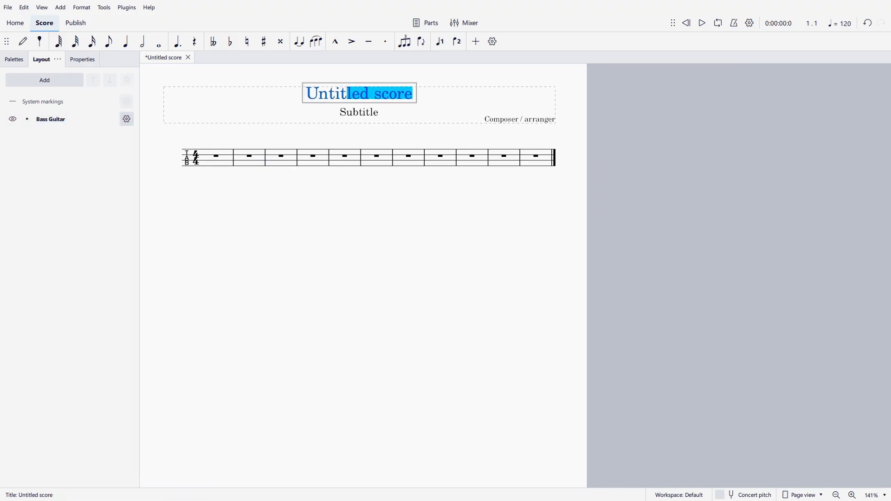
key(BackSpace)
key(BackSpace)
key(BackSpace)
key(BackSpace)
key(BackSpace)
key(BackSpace)
text(Text)
key(Escape)
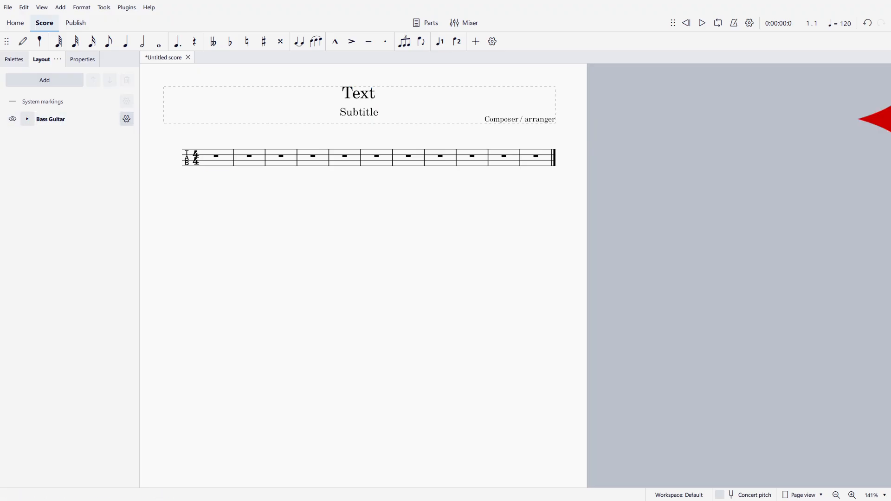
Step: Create a linked staff for the Bass Guitar's Tablature 4 lines staff
click(27, 118)
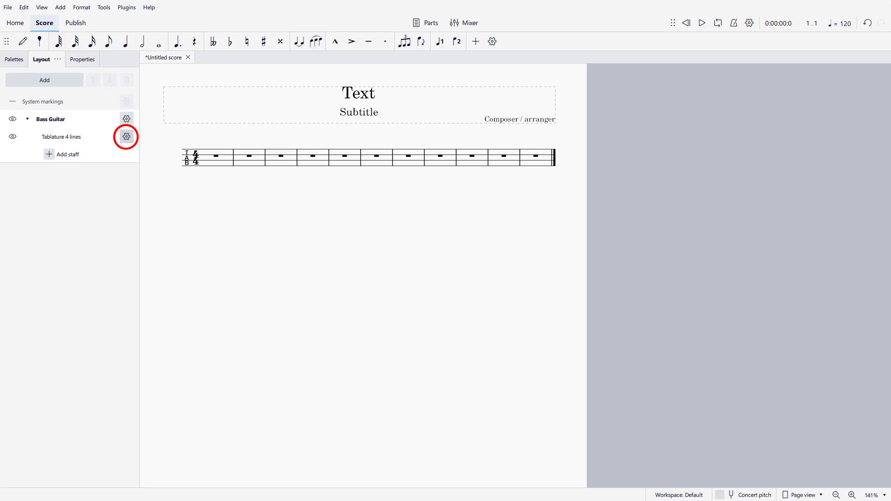
click(126, 137)
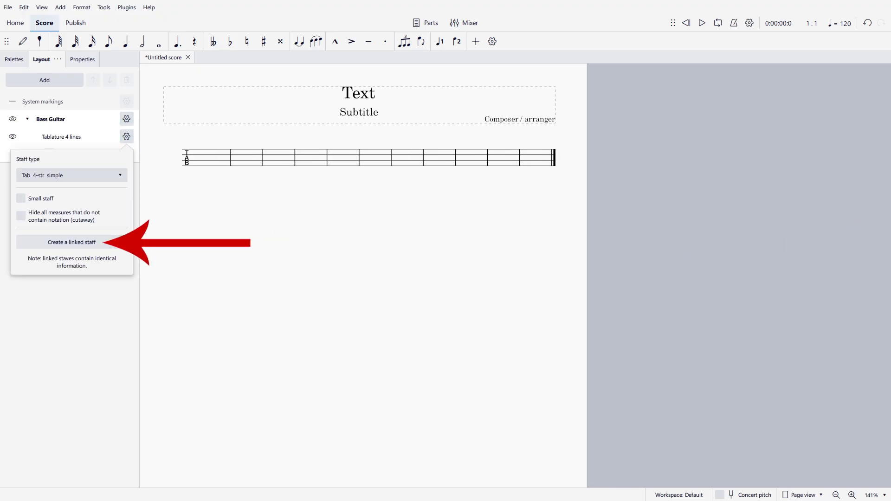
click(71, 242)
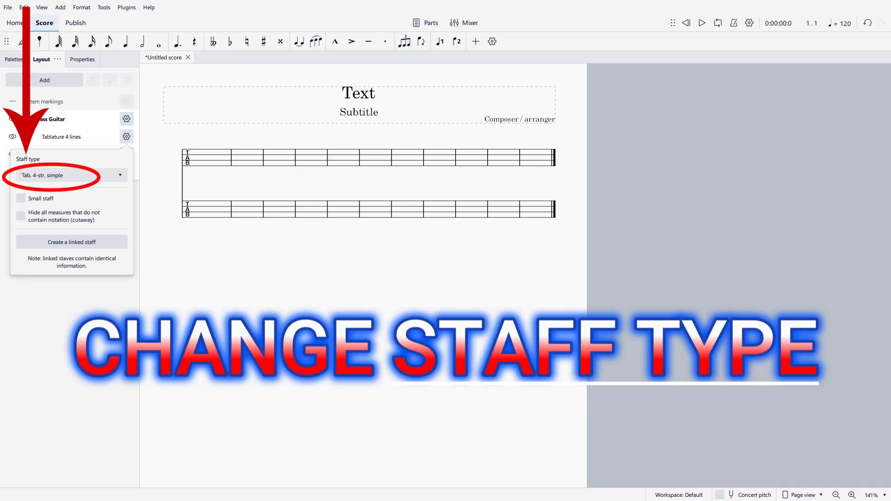
Step: Change the first Bass Guitar staff's type to Standard
click(71, 176)
scroll(56, 180, up, 10)
click(56, 180)
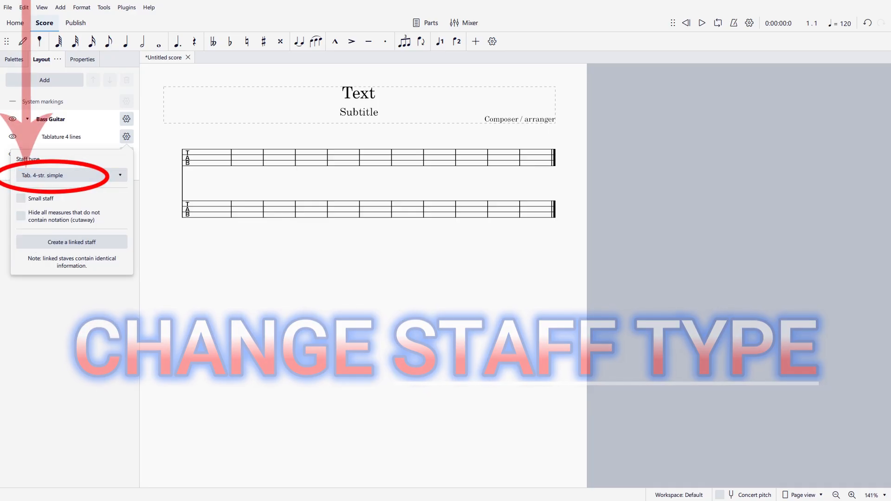
click(72, 242)
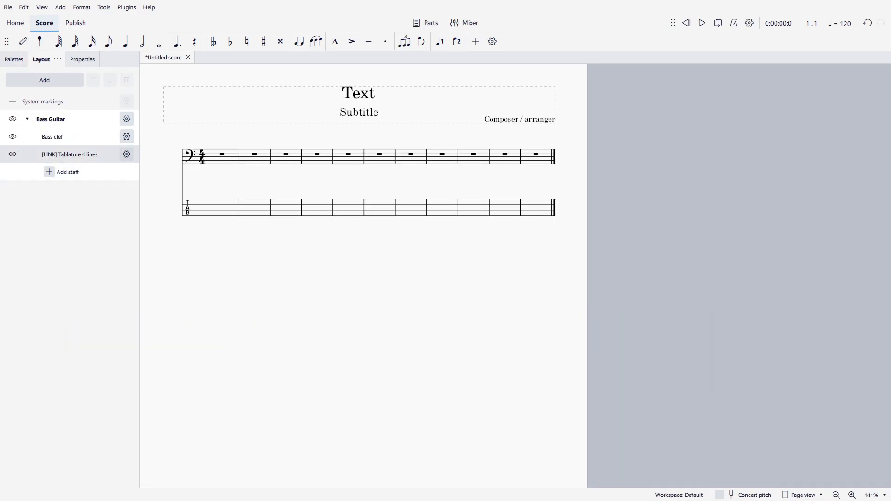
Step: Review the staff type options of the linked tablature staff
click(127, 154)
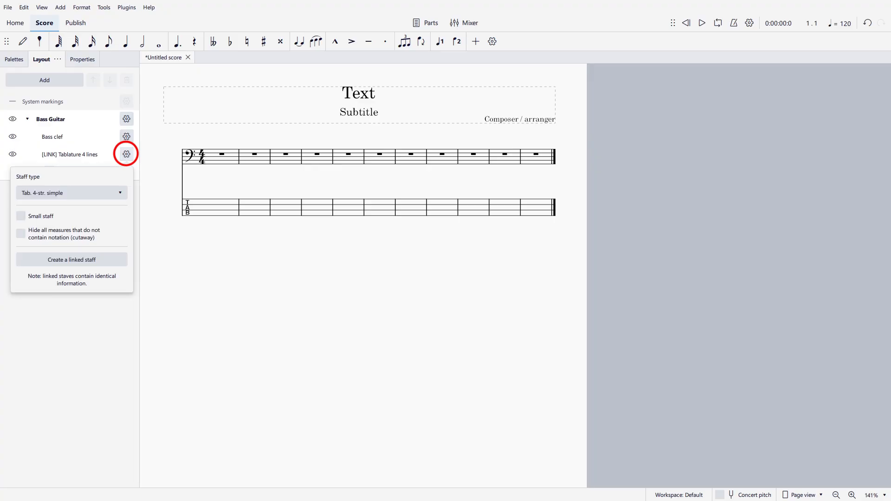
click(71, 192)
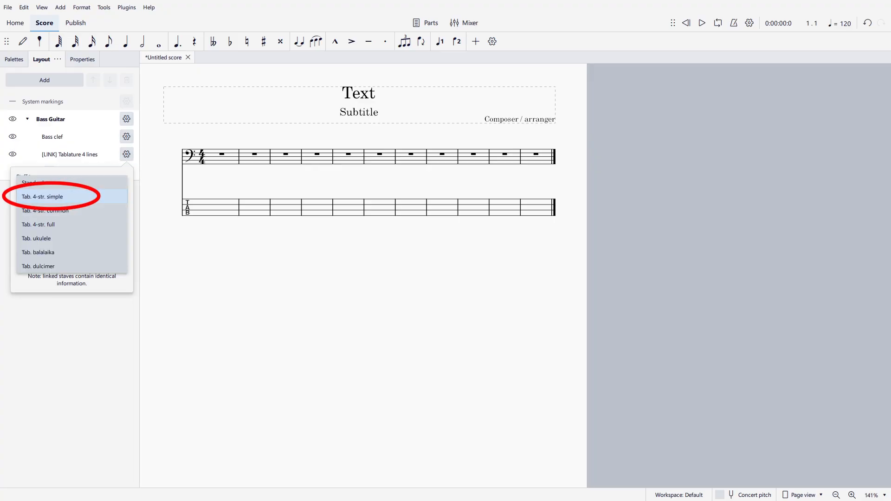
key(Return)
key(Escape)
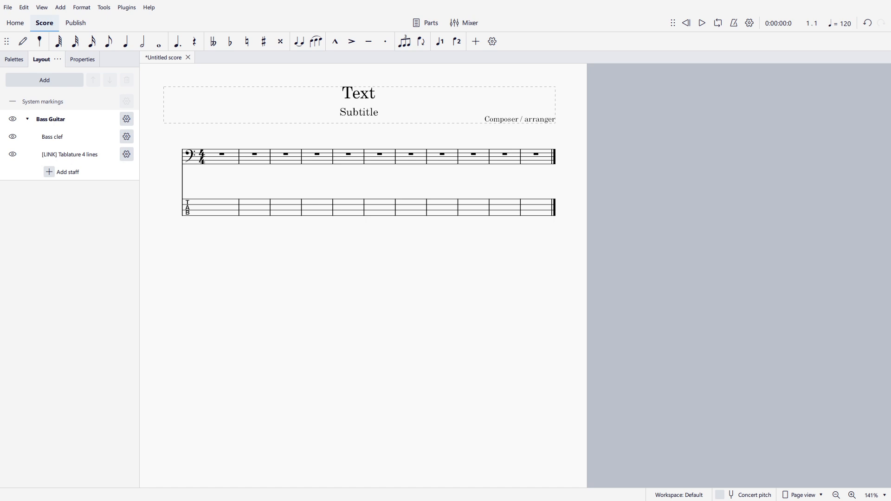
Step: Delete the open-string note on beat 3 of measure 2 in the tablature
click(225, 208)
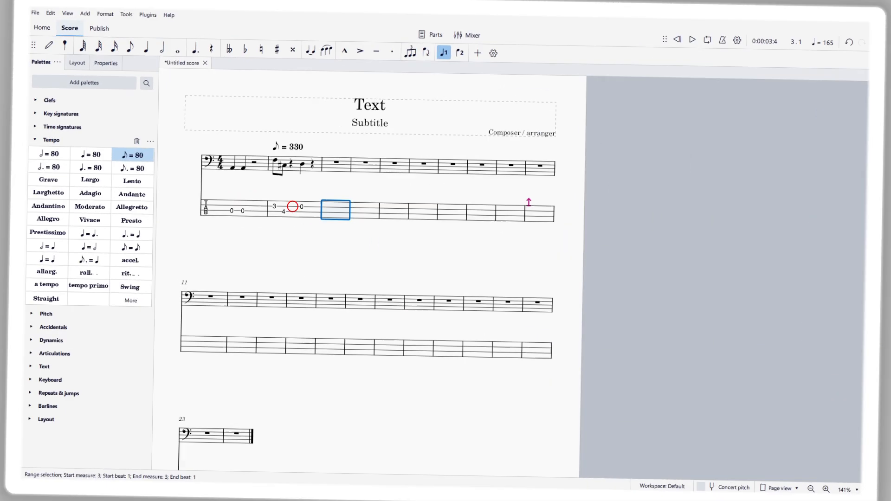
click(302, 206)
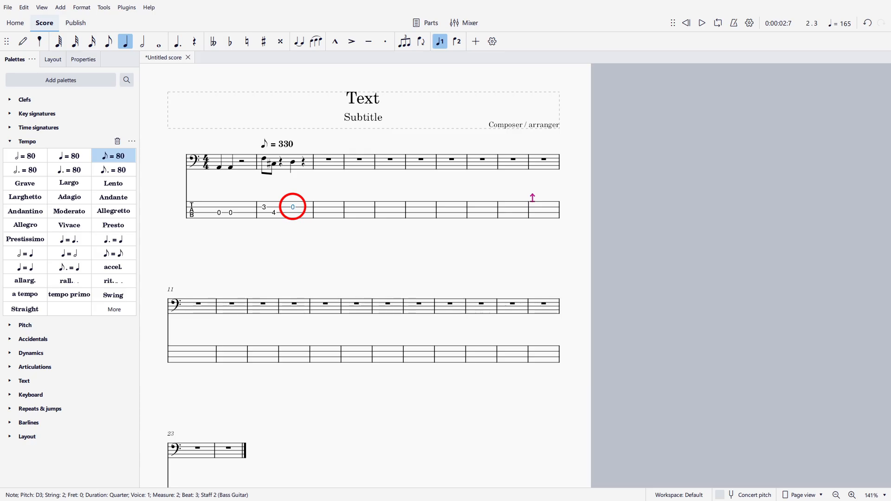
key(Delete)
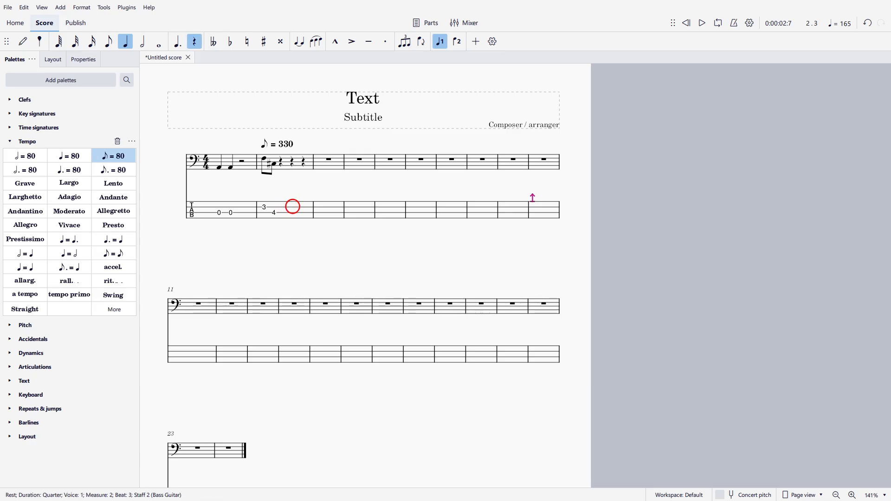
Step: Add staff text X on beat 3 of measure 2 and move it down above the tablature staff
click(291, 161)
key(ctrl+t)
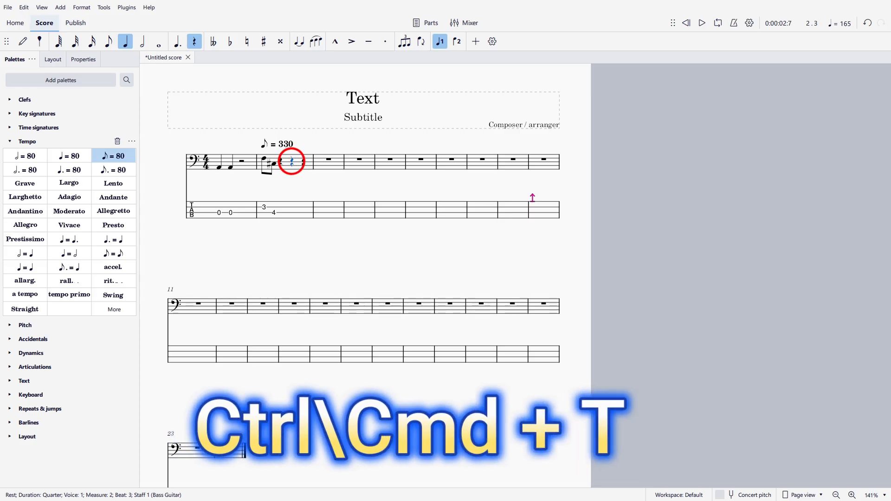
text(X)
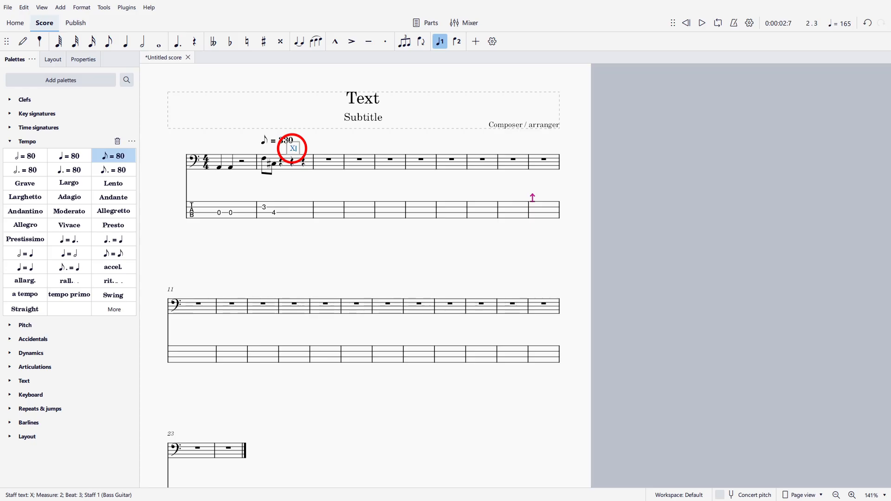
key(Escape)
key(Escape)
drag(293, 149, 290, 215)
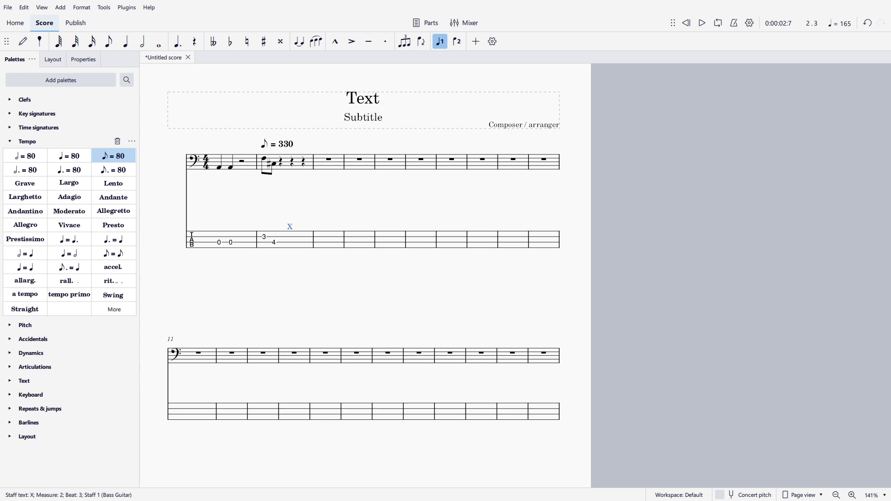
Step: Add a fixed-down staff spacer to measure 10 and shorten it to pull the tablature closer to the standard staff
click(543, 162)
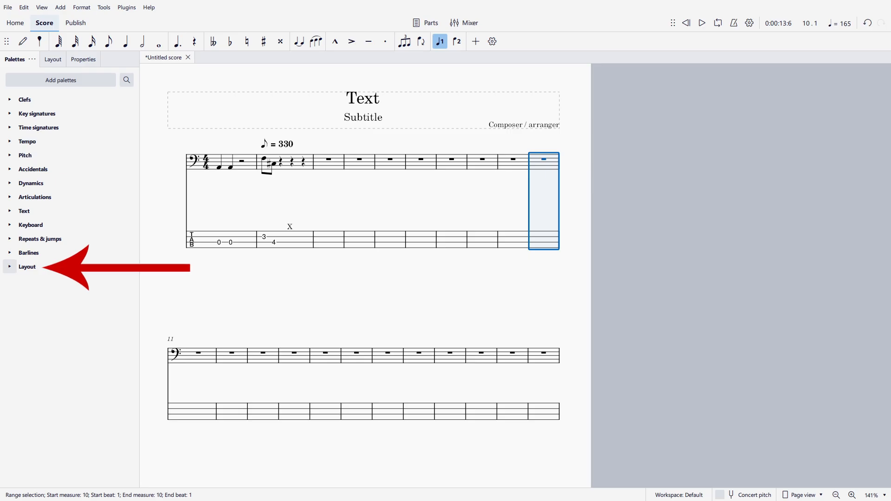
click(9, 267)
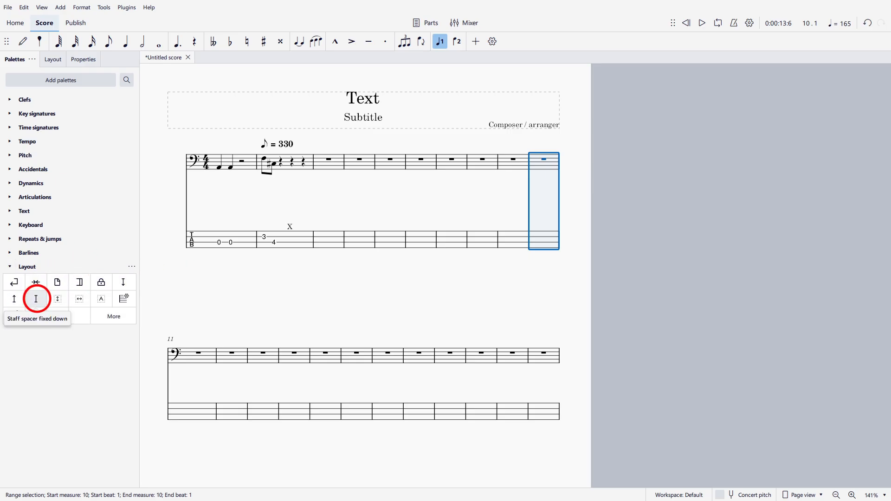
click(36, 299)
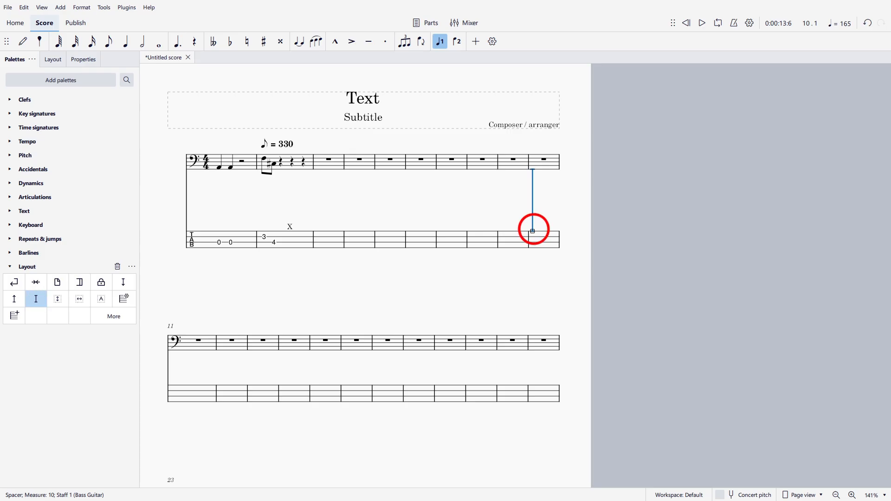
drag(533, 231, 533, 192)
Step: Move the X staff text just below the tablature staff and color it red
drag(290, 227, 290, 209)
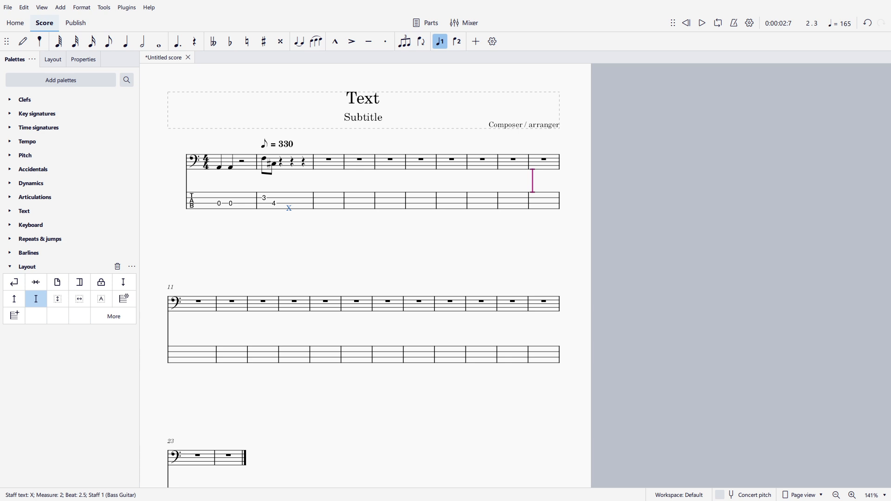
key(Escape)
click(83, 59)
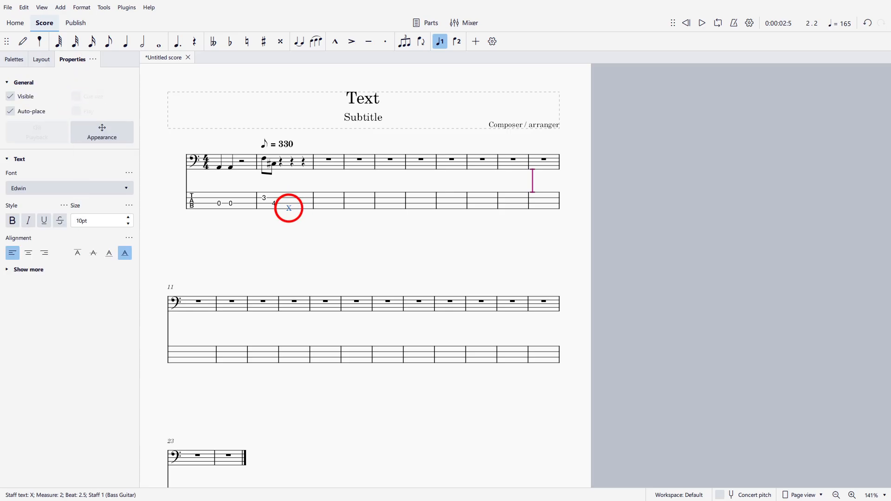
click(88, 221)
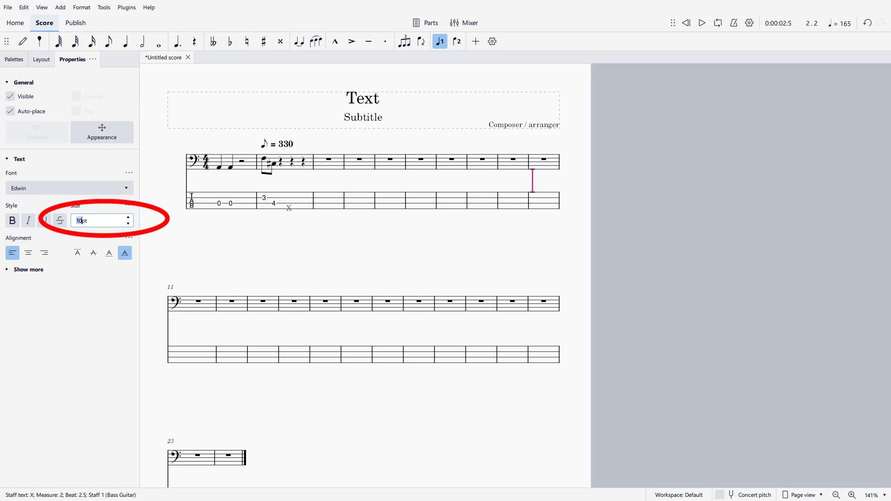
click(102, 132)
click(70, 361)
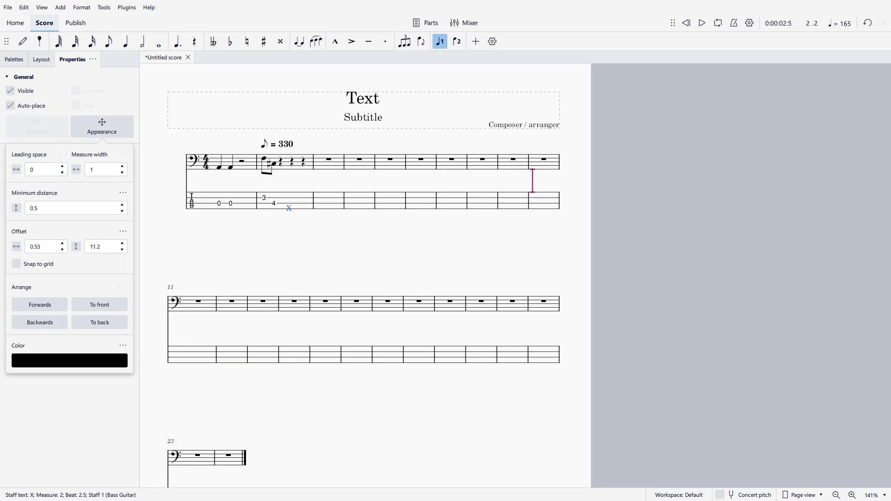
click(349, 207)
click(467, 337)
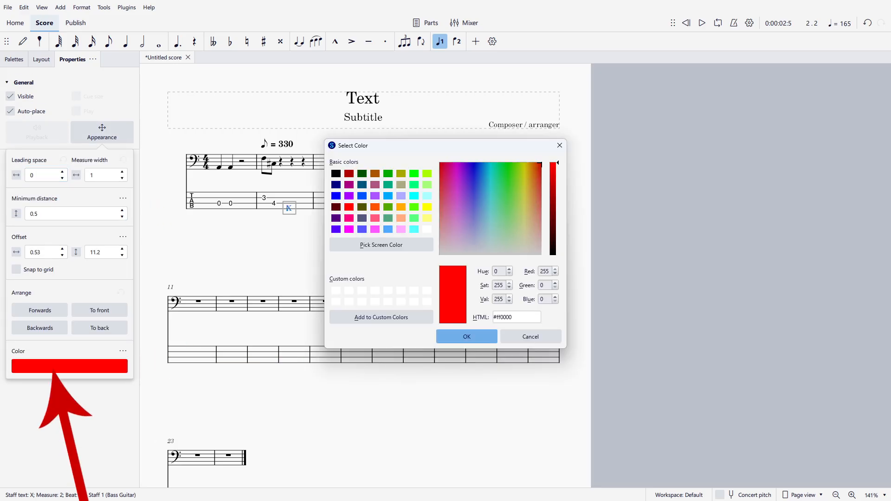
key(Escape)
Step: Add a slur connecting the fret 3 and fret 4 notes in measure 2 of the tablature and adjust its end
click(288, 208)
click(14, 60)
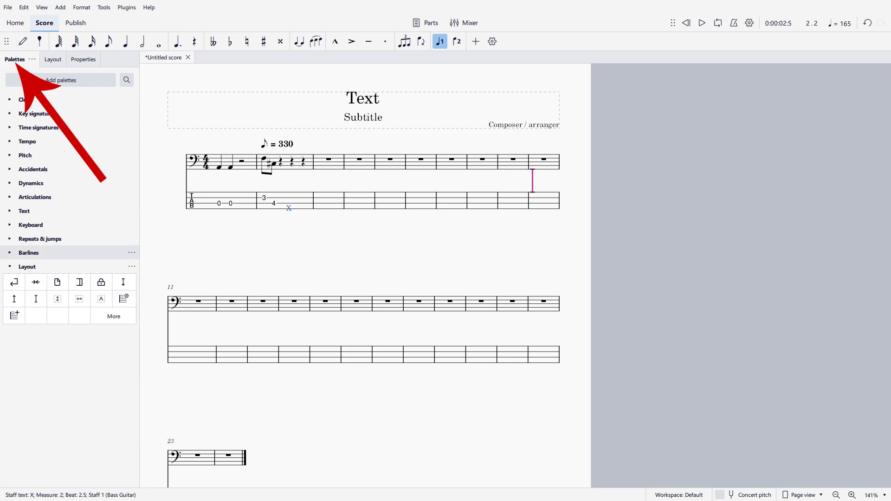
click(83, 60)
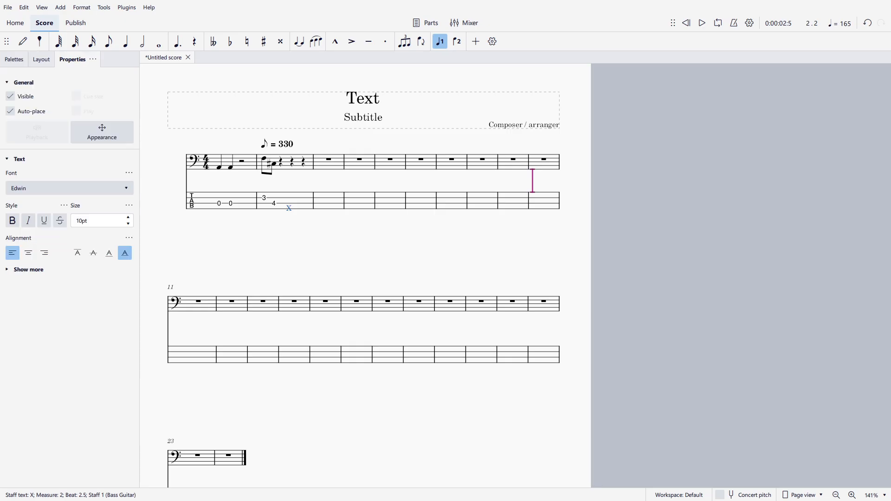
scroll(365, 274, down, 1)
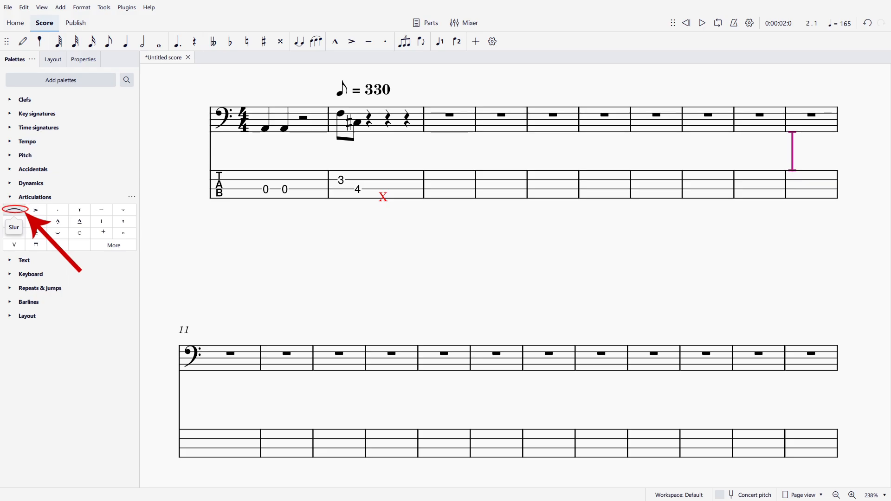
click(14, 210)
click(341, 181)
ctrl+click(358, 189)
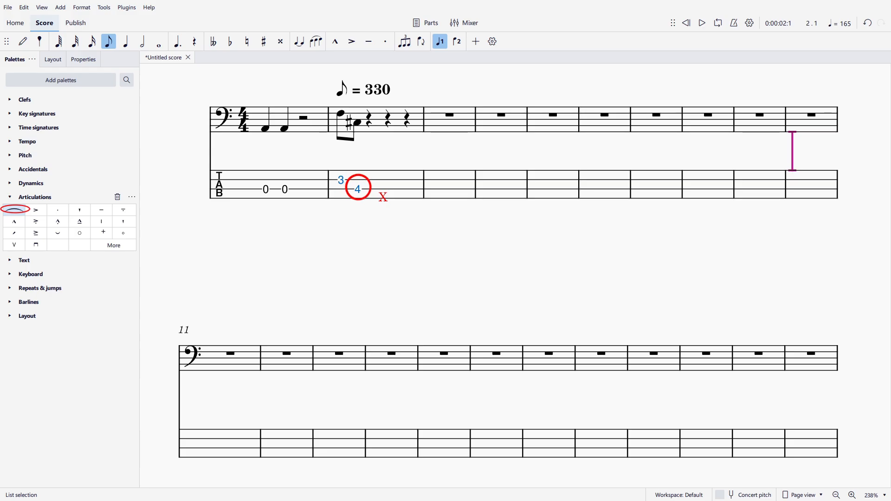
click(14, 210)
key(Escape)
click(352, 174)
drag(358, 181, 352, 177)
key(Escape)
click(352, 178)
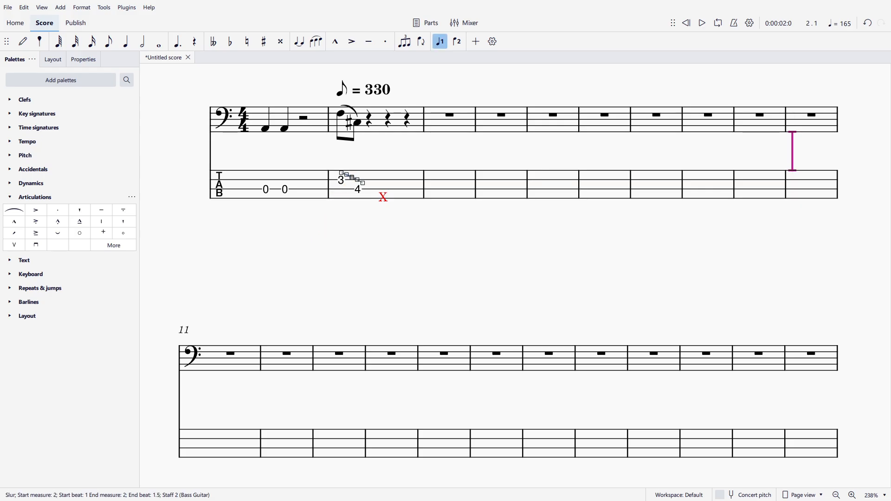
key(Escape)
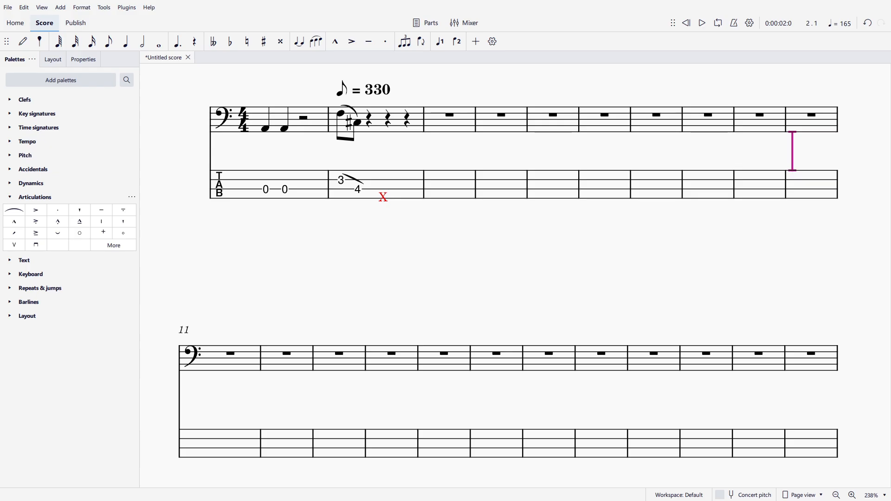
Step: Add staff text Slide above the fret 3 note in measure 2 and set its size to 8 pt
click(341, 180)
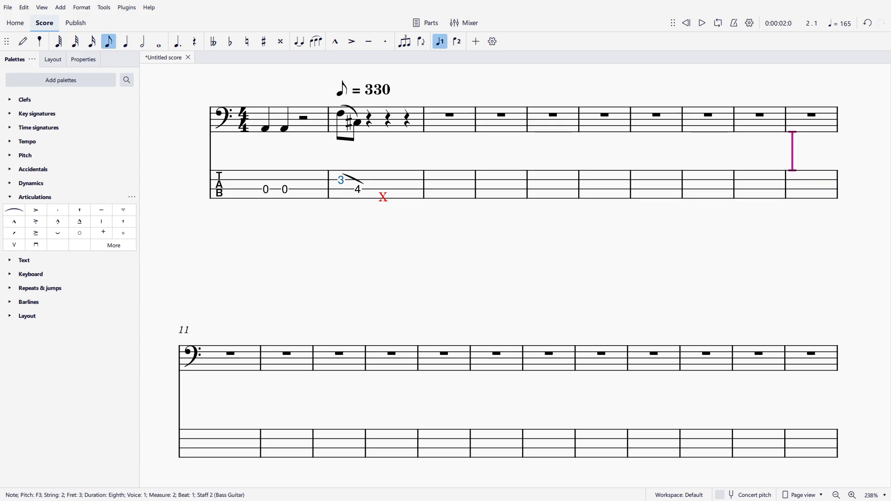
key(ctrl+t)
text(S)
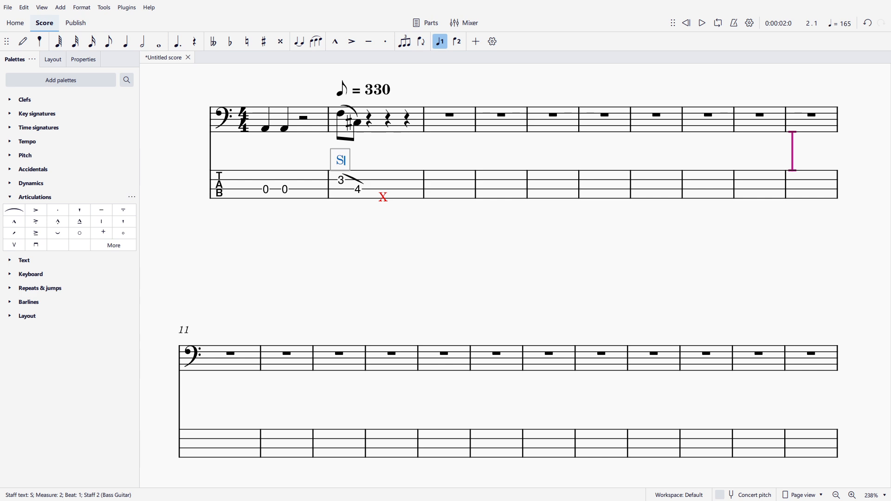
text(lide)
key(Escape)
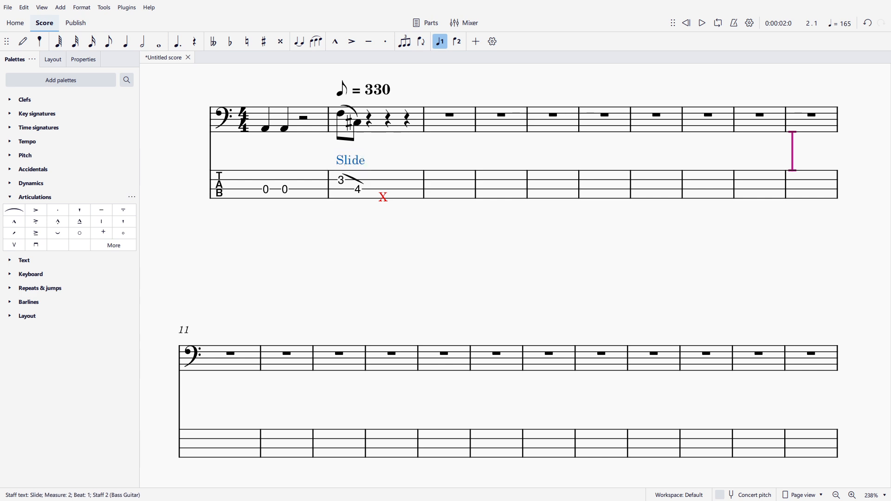
key(F8)
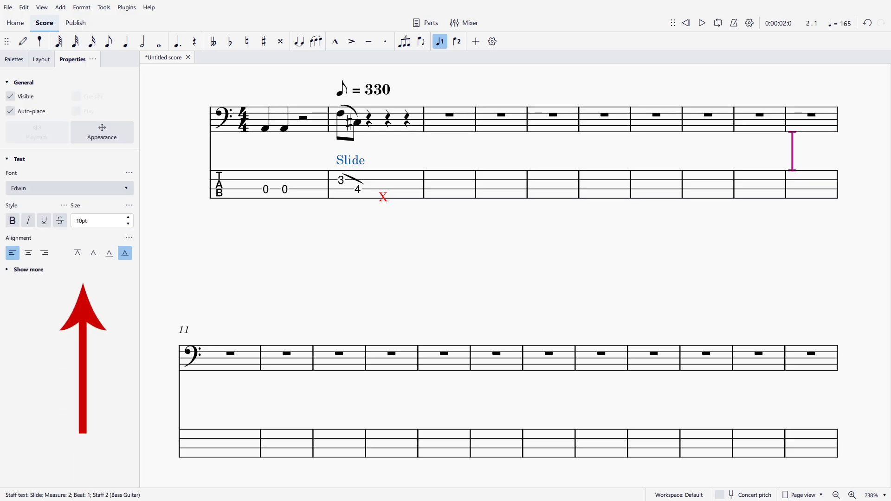
click(82, 221)
text(8)
key(Return)
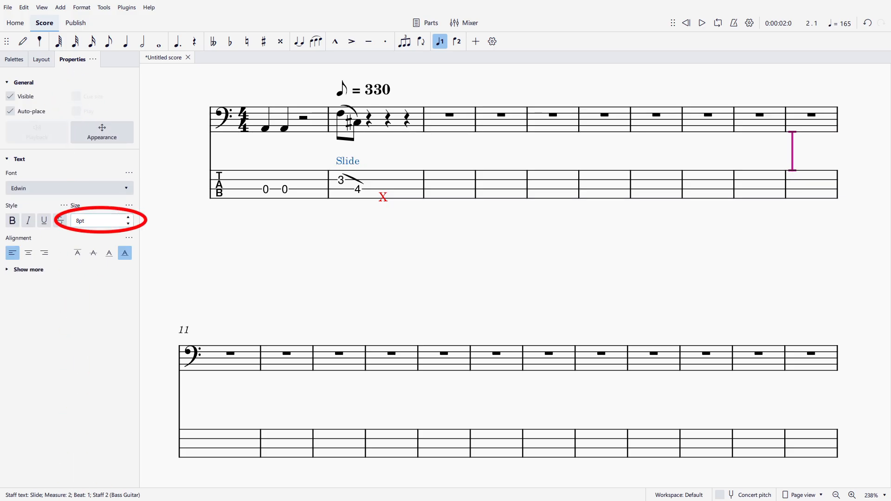
key(Escape)
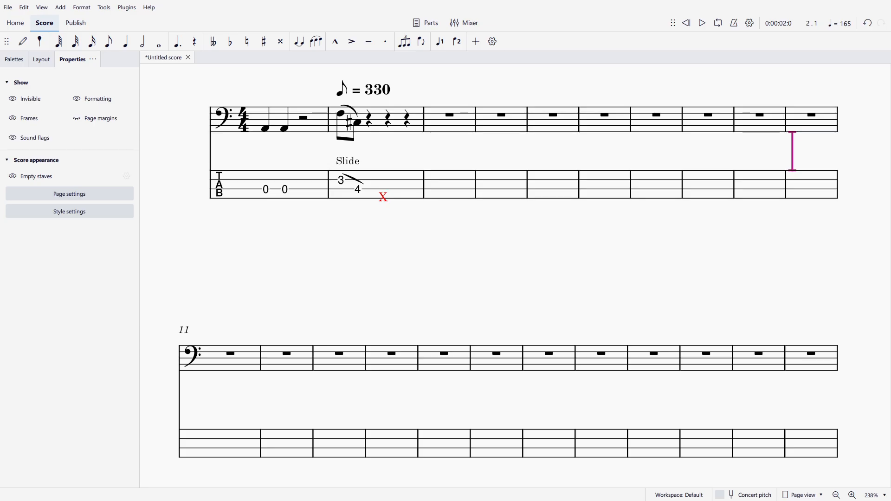
Step: Add staff text G, shift it to beat 2.5 beside Slide, and set its size to 8 pt
click(383, 197)
click(357, 190)
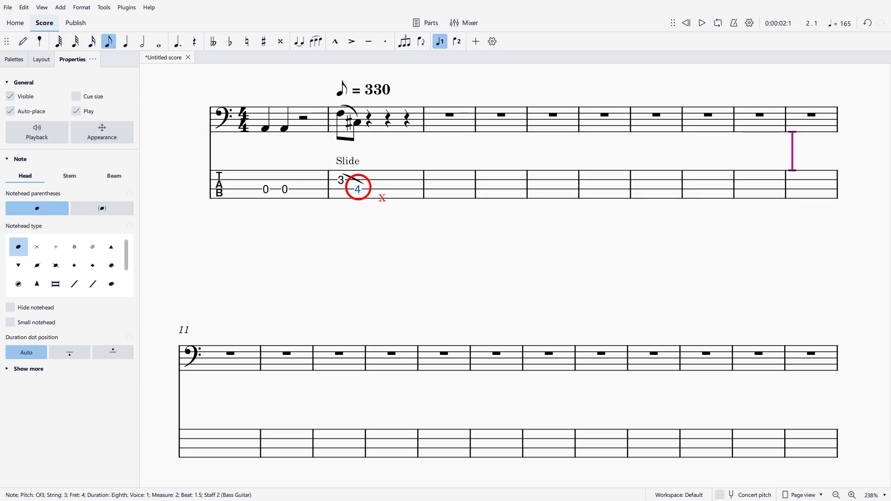
key(ctrl+t)
text(G)
key(Escape)
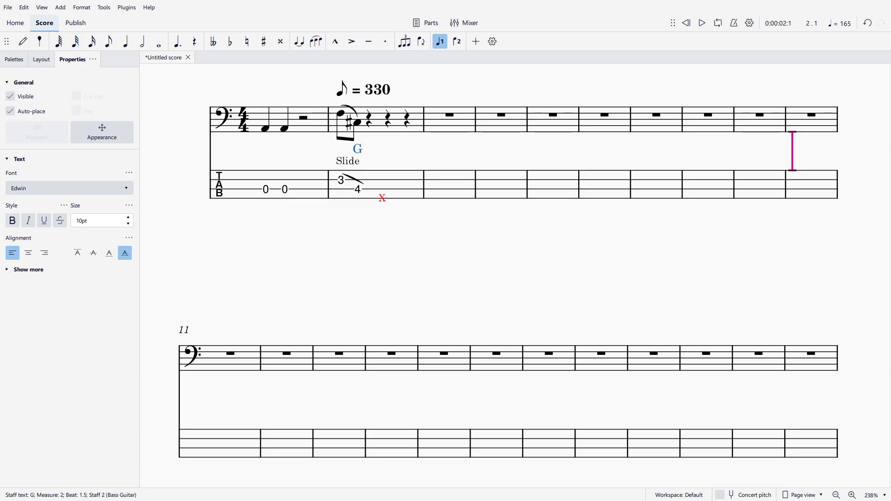
key(alt+shift+Right)
drag(377, 167, 383, 160)
key(Escape)
click(384, 161)
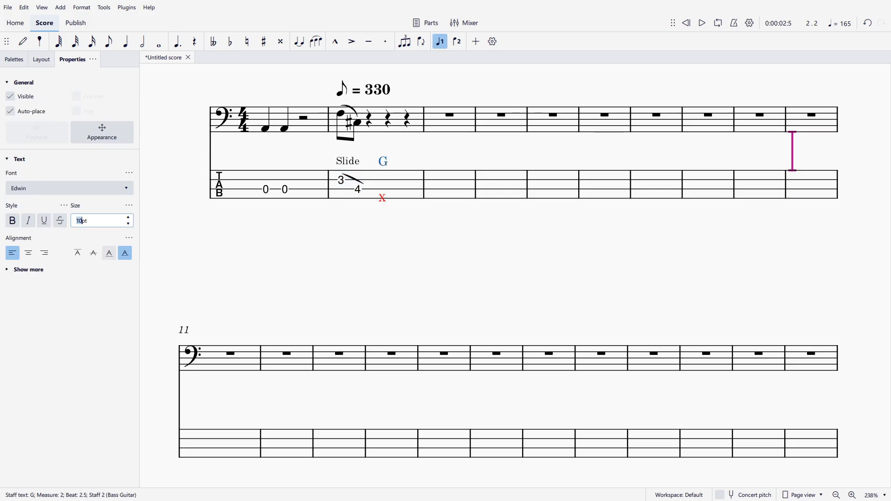
text(8)
key(Return)
drag(382, 163, 383, 160)
Step: Change the color of the G staff text
click(102, 132)
click(70, 361)
click(339, 200)
click(518, 365)
drag(446, 279, 446, 268)
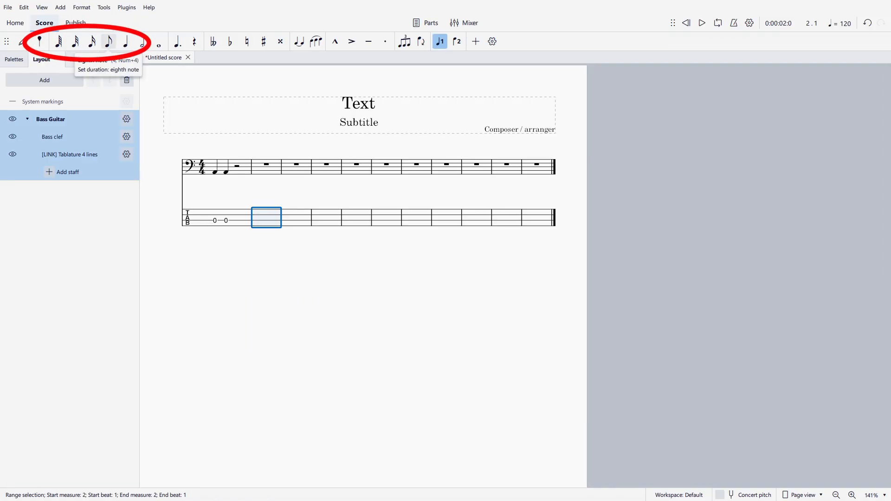
Step: Paste the fret 3 and fret 4 eighth notes into the start of measure 2 in the tablature
click(108, 41)
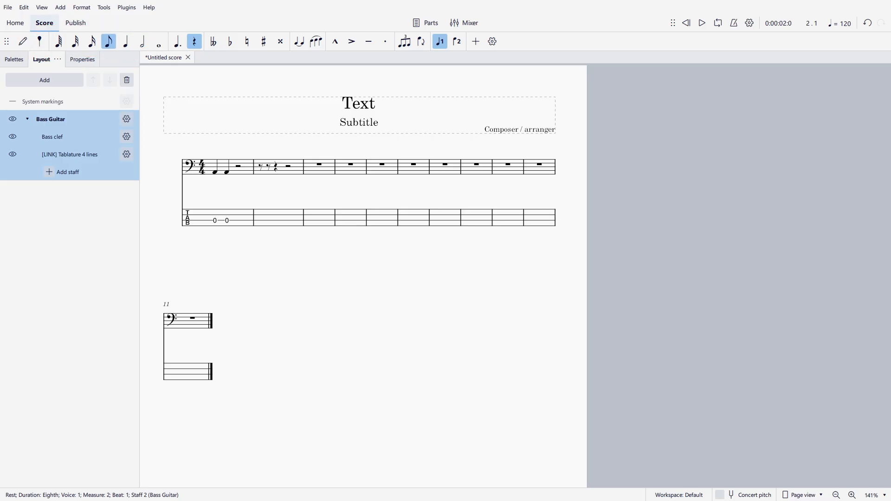
click(279, 218)
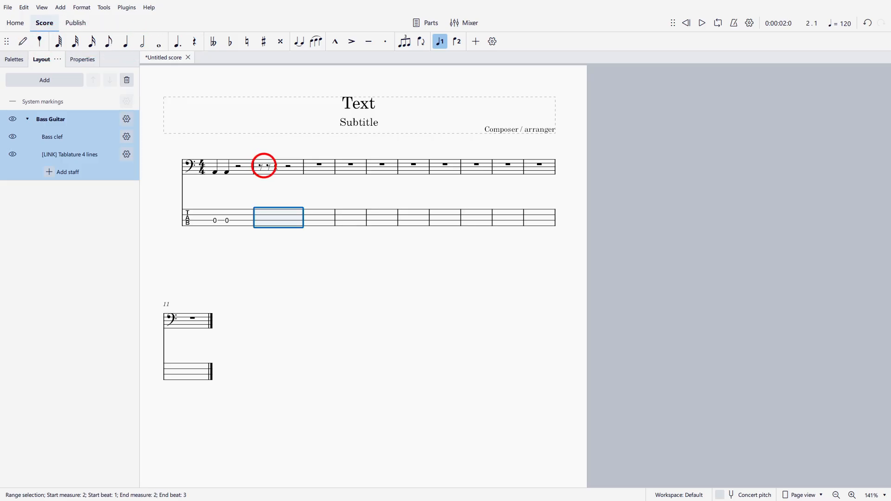
key(n)
key(Up)
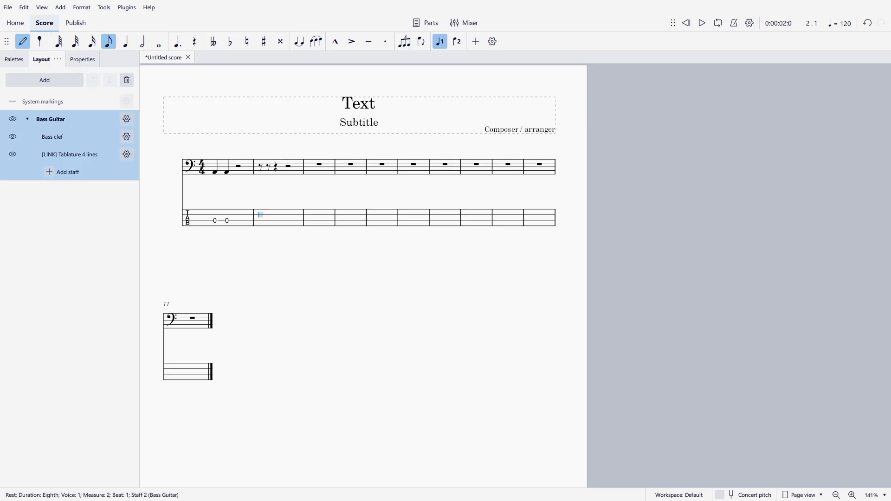
key(ctrl+v)
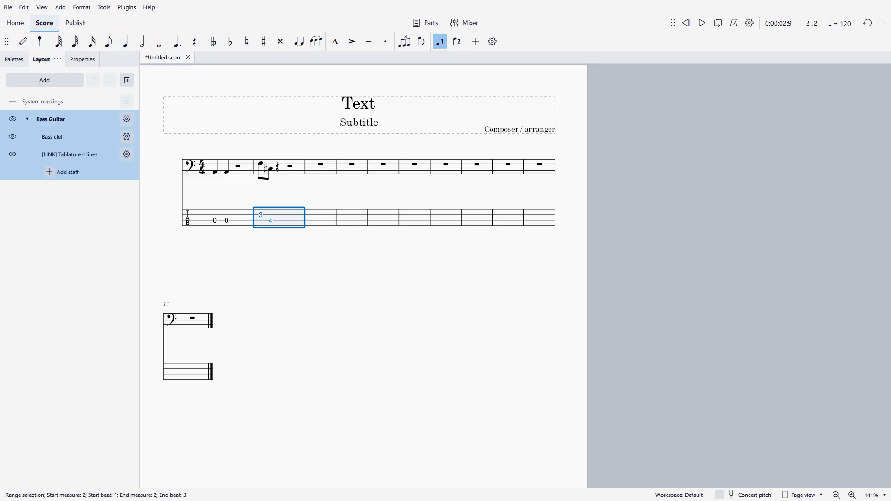
Step: Enter an open-string 0 on beat 3 of measure 2 and make it a quarter note
key(space)
key(n)
key(Right)
key(Right)
key(Right)
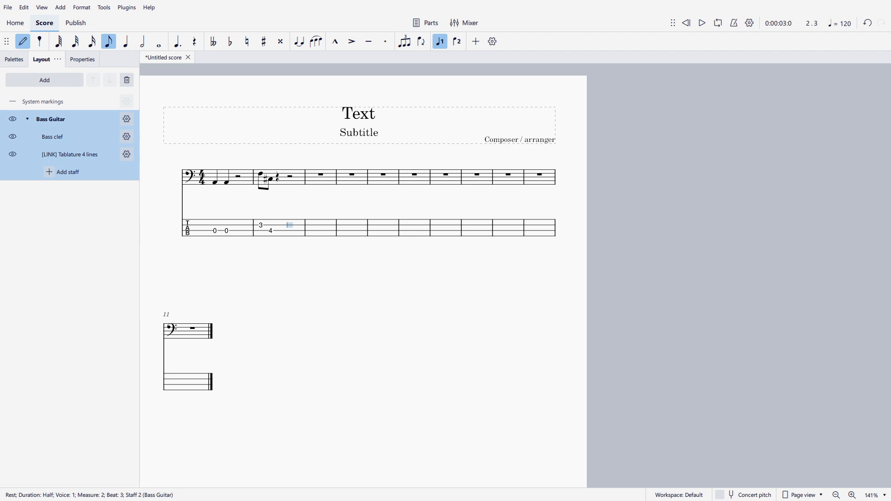
key(0)
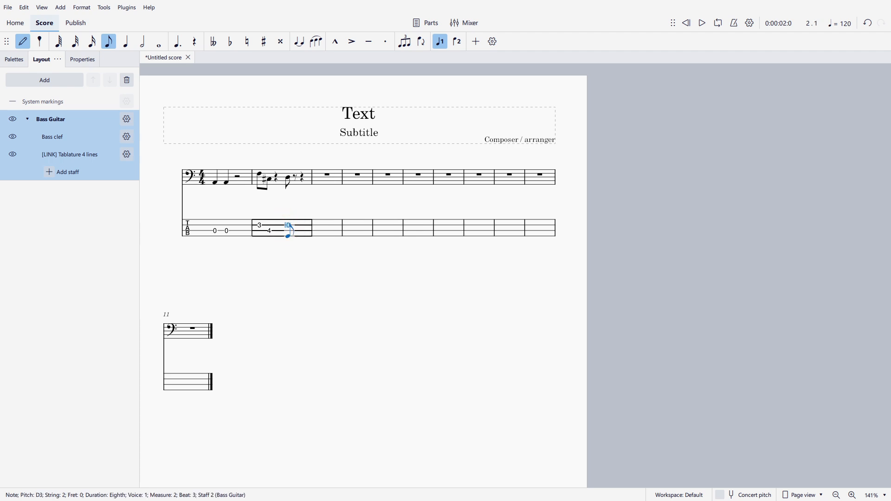
key(Escape)
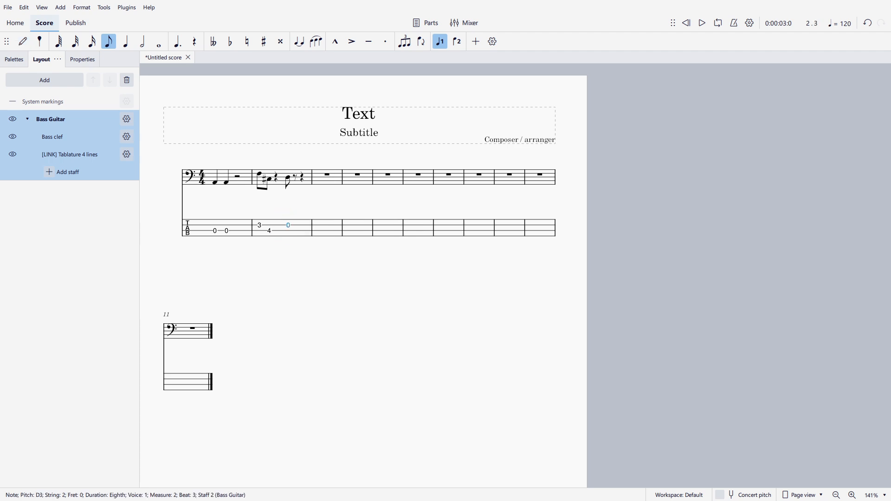
click(125, 42)
Step: Select measure 2 and play it back
click(281, 227)
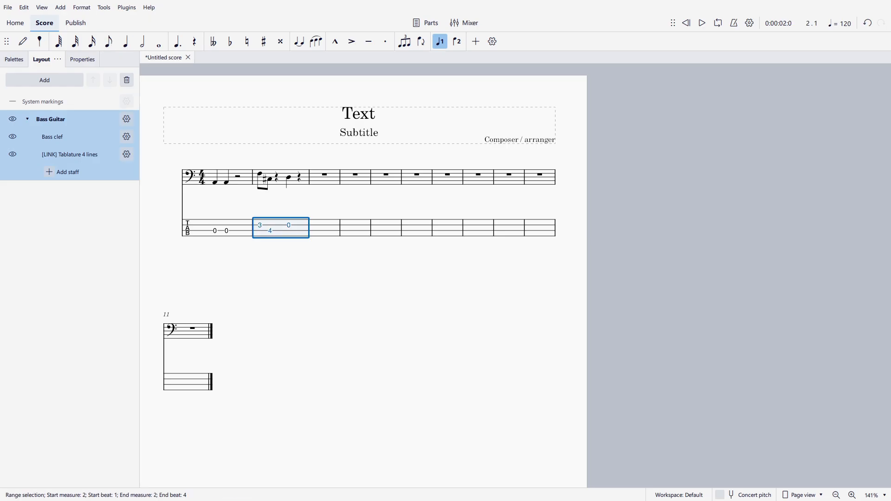
key(space)
key(space)
Step: Append additional measures to the end of the score
click(478, 228)
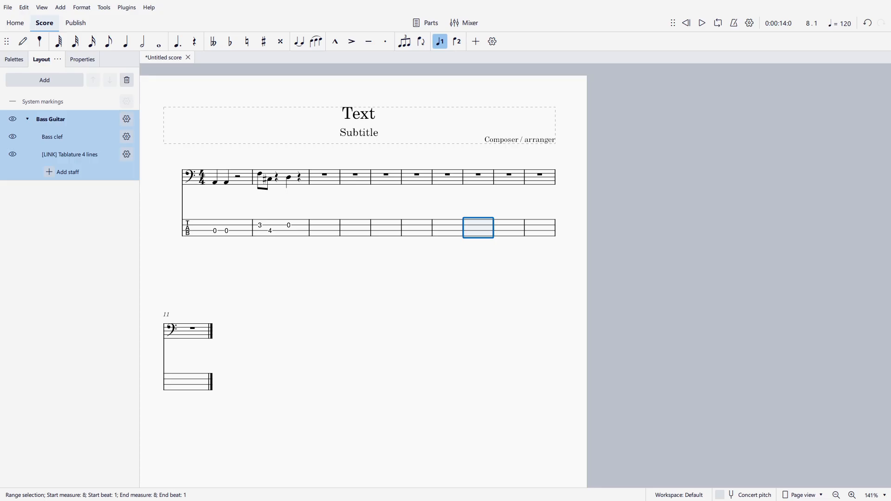
key(ctrl+b)
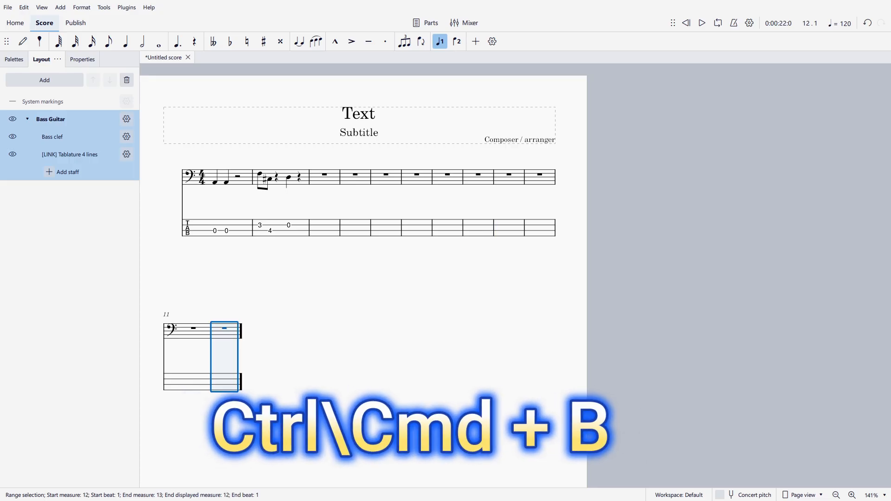
key(ctrl+b)
key(ctrl+b)
key(ctrl+b)
key(ctrl+b)
key(ctrl+b)
key(ctrl+b)
key(ctrl+b)
key(ctrl+b)
key(ctrl+b)
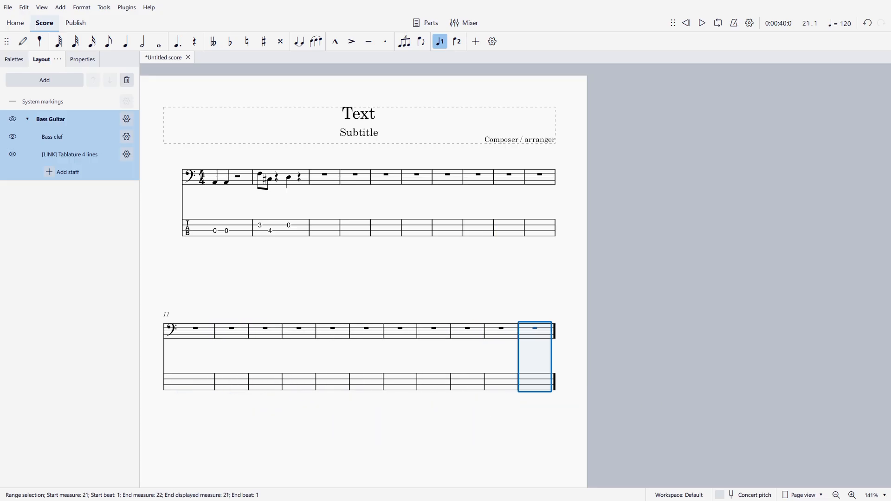
Step: Append three more measures to the end of the score
key(ctrl+b)
key(ctrl+b)
key(ctrl+b)
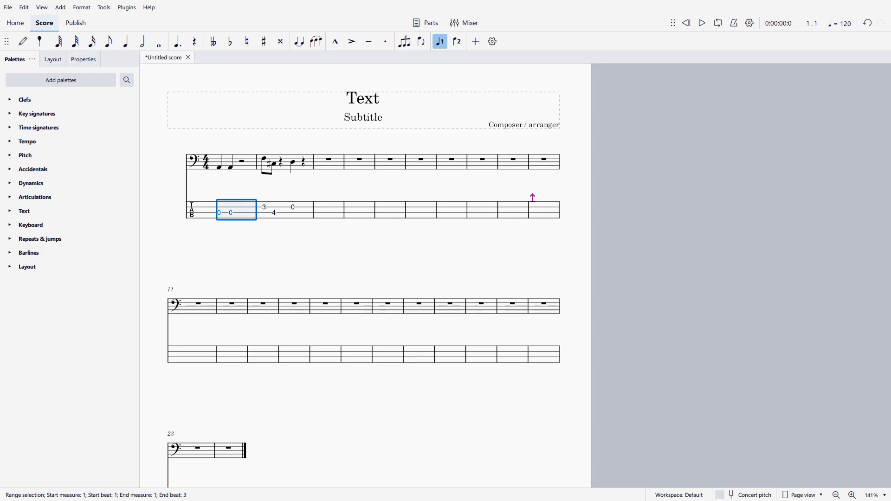
Step: Select measure 2 in the tablature and play it back, then stop playback
key(Right)
click(245, 209)
click(284, 210)
key(space)
key(Escape)
Step: Add an eighth note = 80 tempo marking at the start of measure 2
click(285, 163)
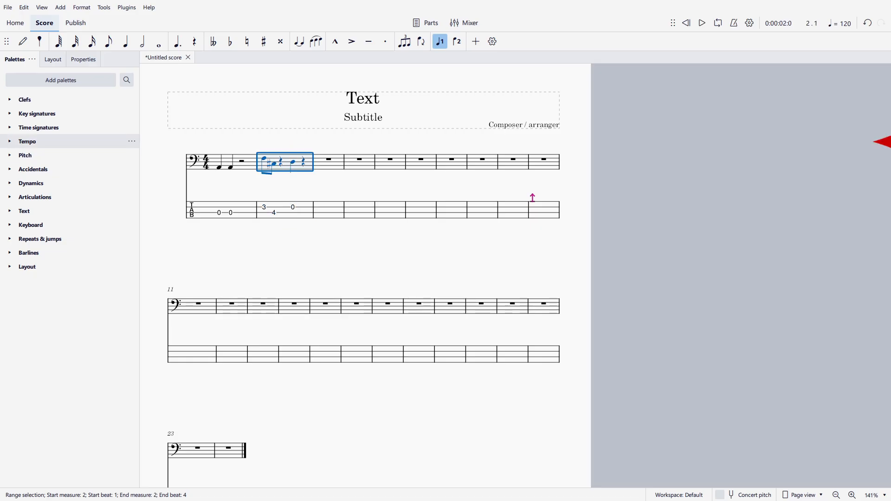
click(27, 142)
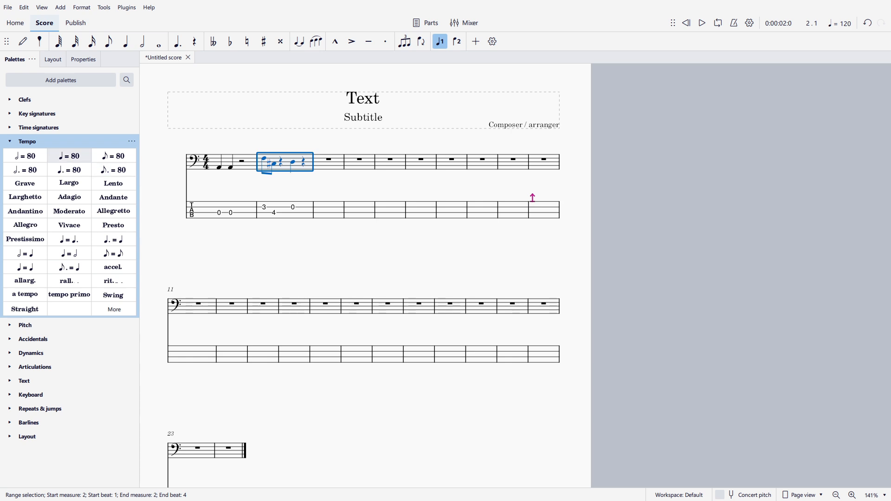
click(113, 156)
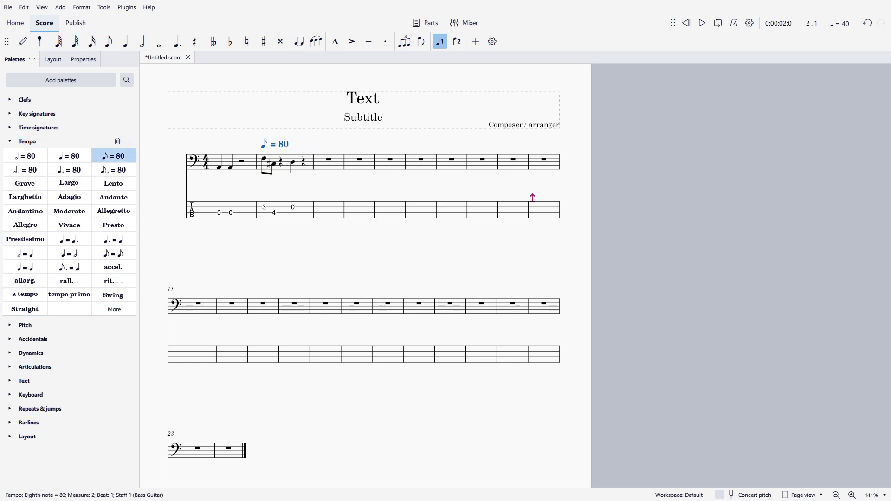
Step: Edit the tempo marking at measure 2 to read eighth note = 330
click(274, 164)
click(285, 165)
double_click(282, 142)
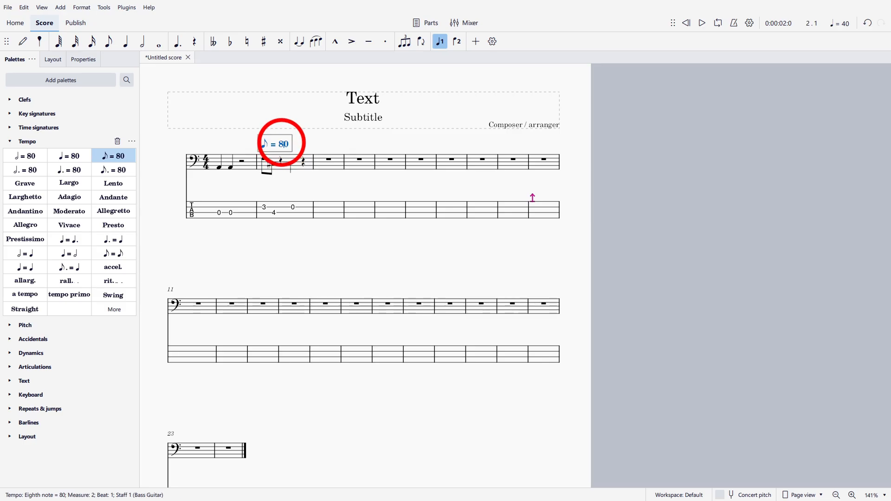
key(BackSpace)
text(12)
key(Escape)
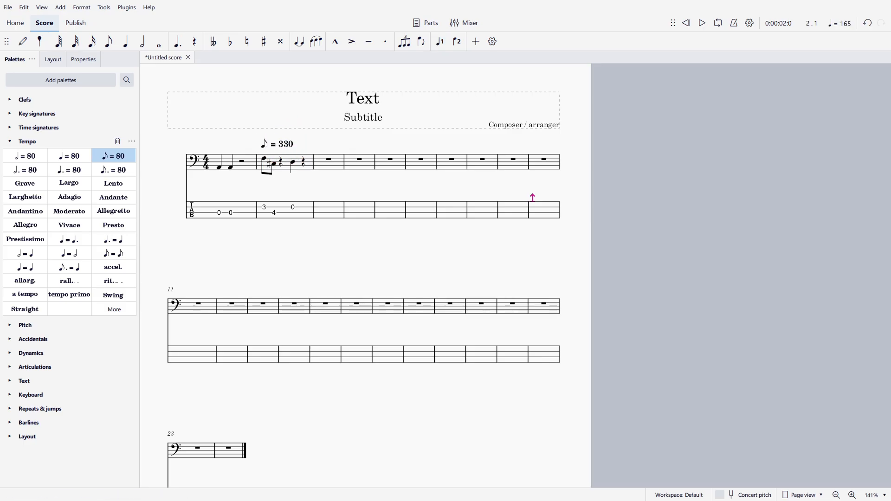